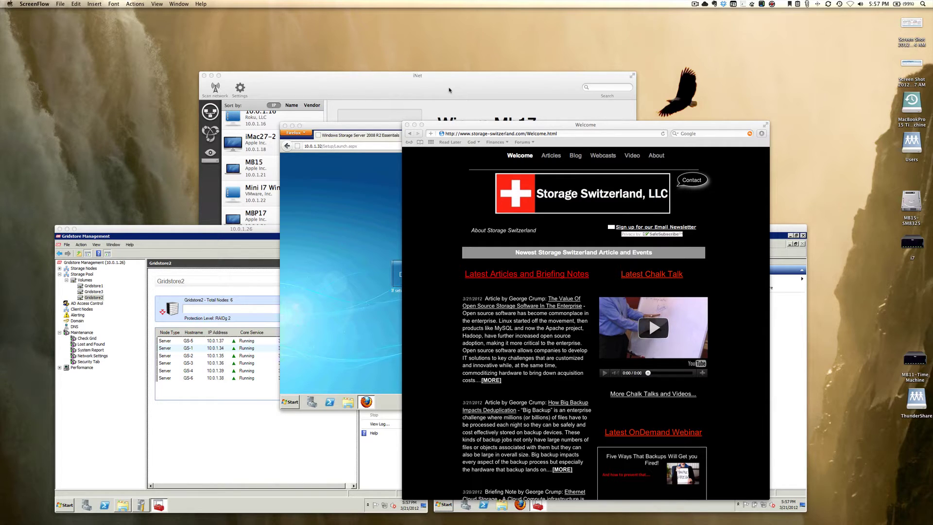
Minimize the Welcome page, switch to the 10.0.1.22 remote desktop, and launch the server setup wizard
left_click(414, 125)
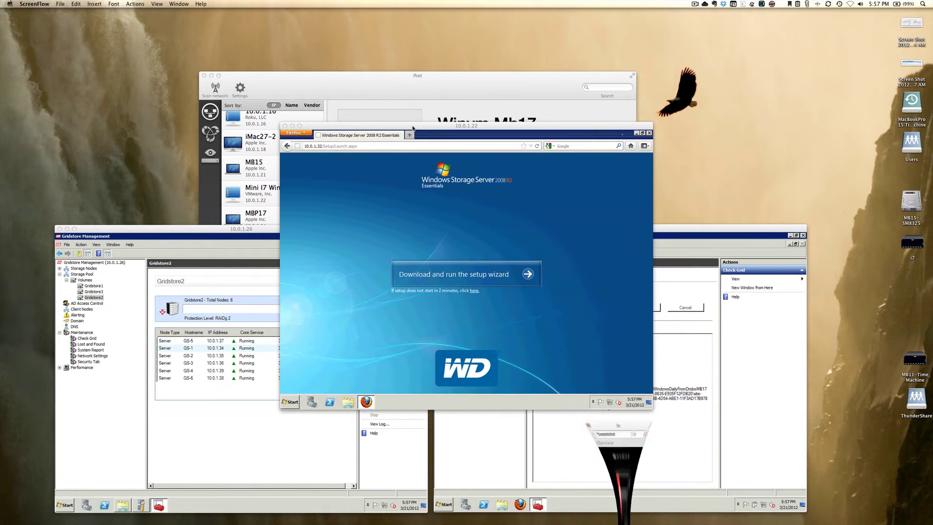
left_click(450, 129)
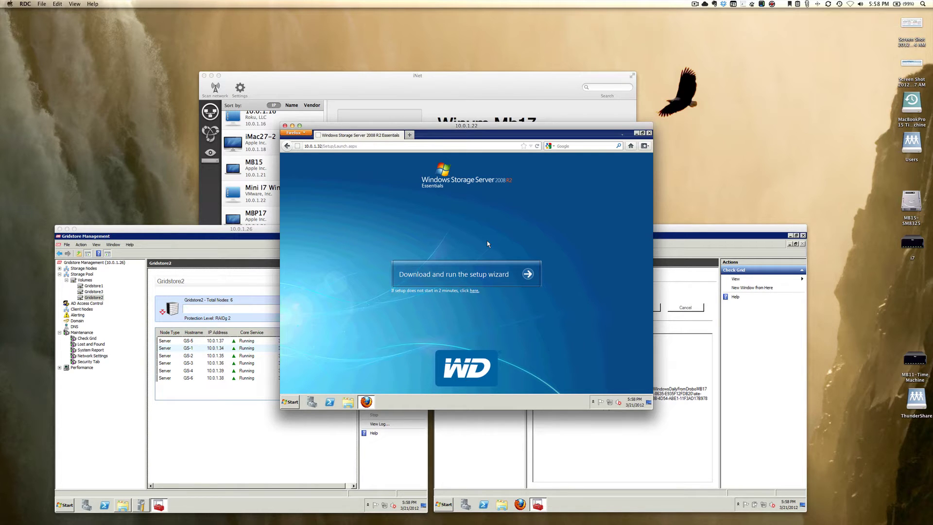
left_click(487, 278)
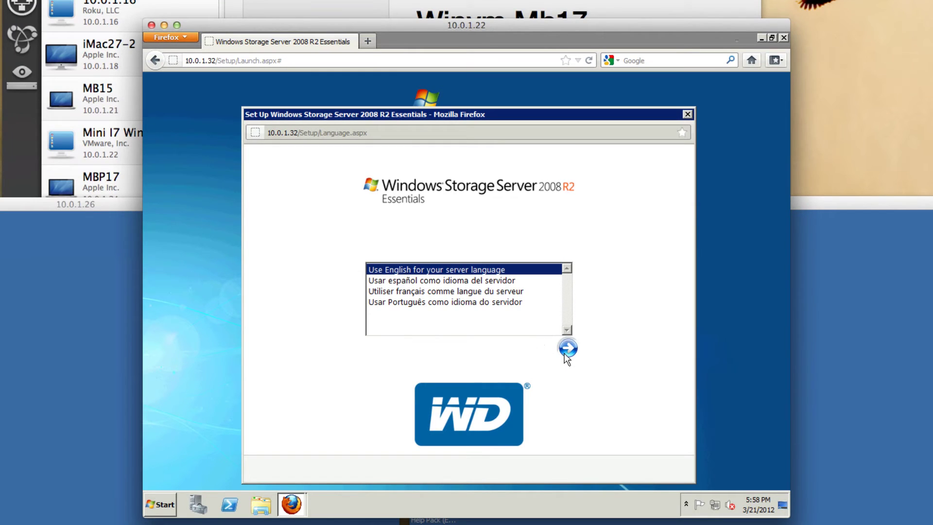
Keep English with the United States locale, verify the date and time, and accept Microsoft's license terms
left_click(565, 354)
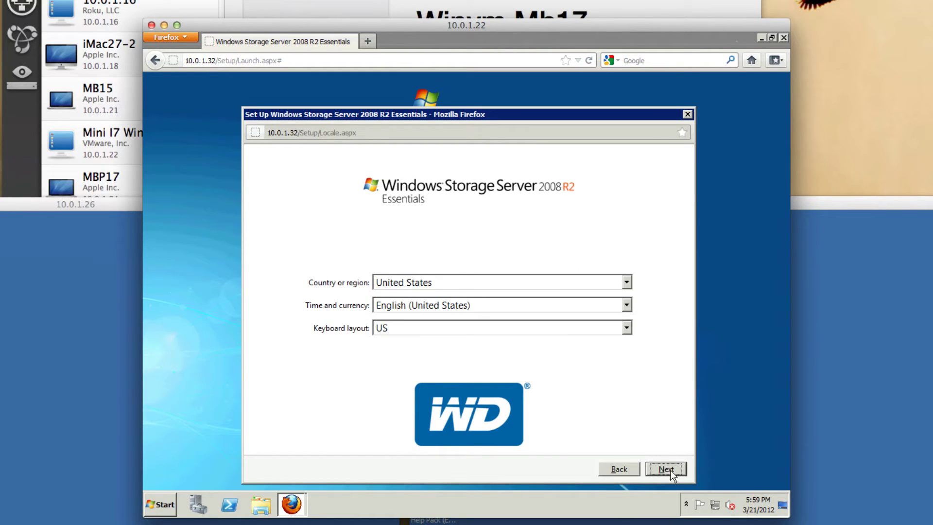
left_click(666, 469)
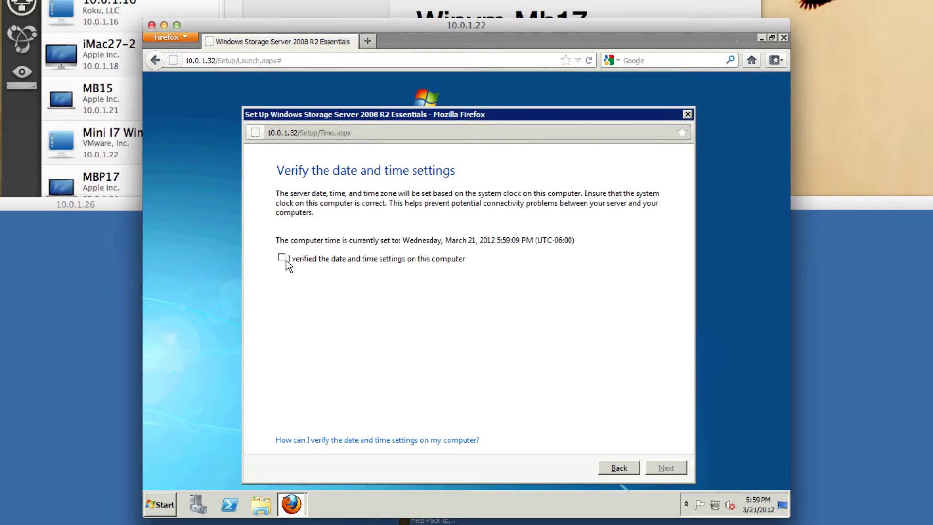
left_click(285, 261)
left_click(666, 467)
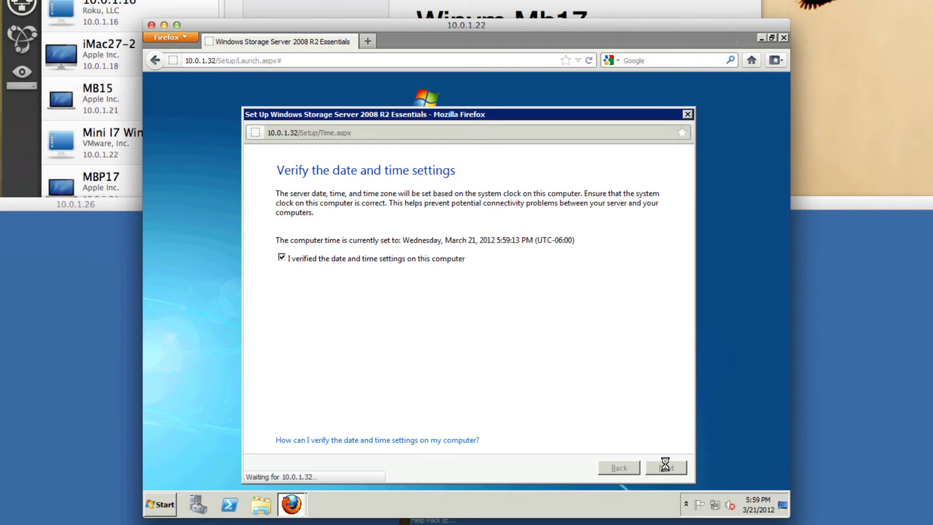
left_click(280, 303)
Accept the Western Digital license, keep server name WDSENTINEL, and enter the server password and hint
left_click(279, 431)
left_click(666, 467)
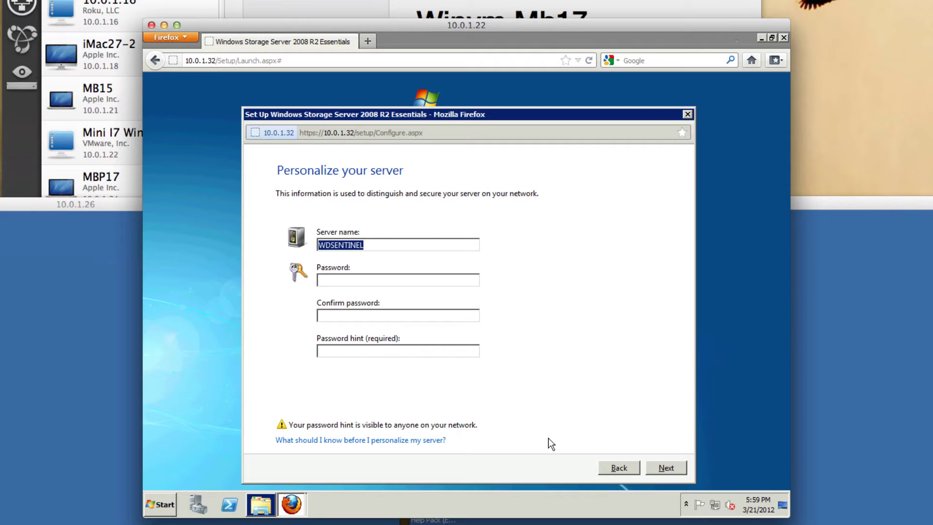
key("Tab")
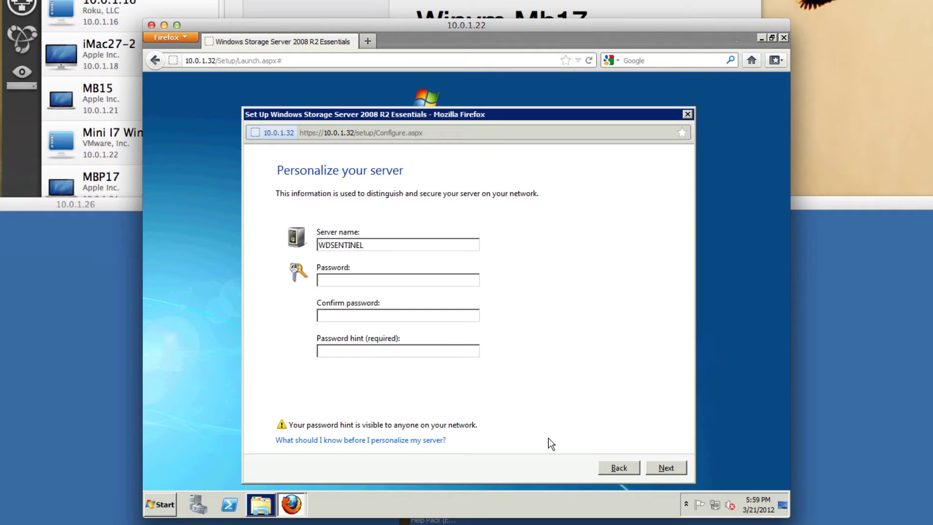
type("•")
type("•••••••")
type("••••")
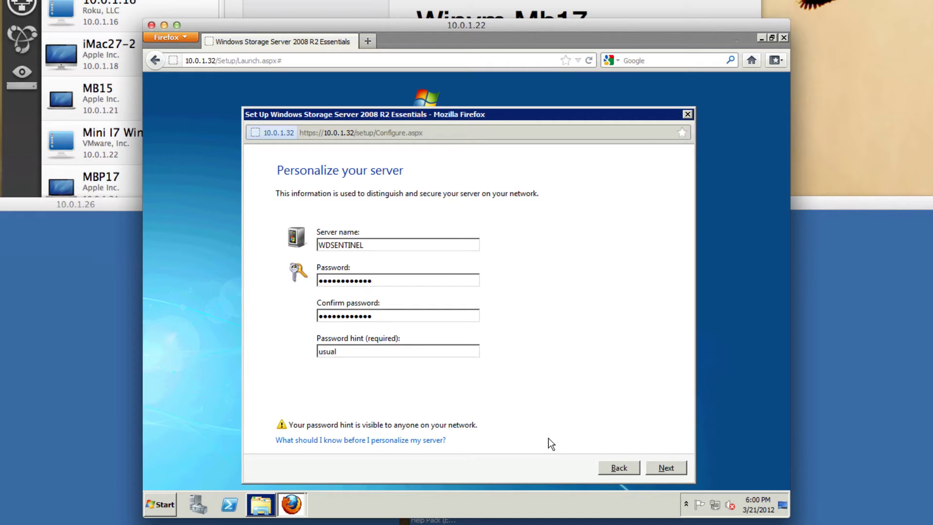
type("l")
left_click(663, 467)
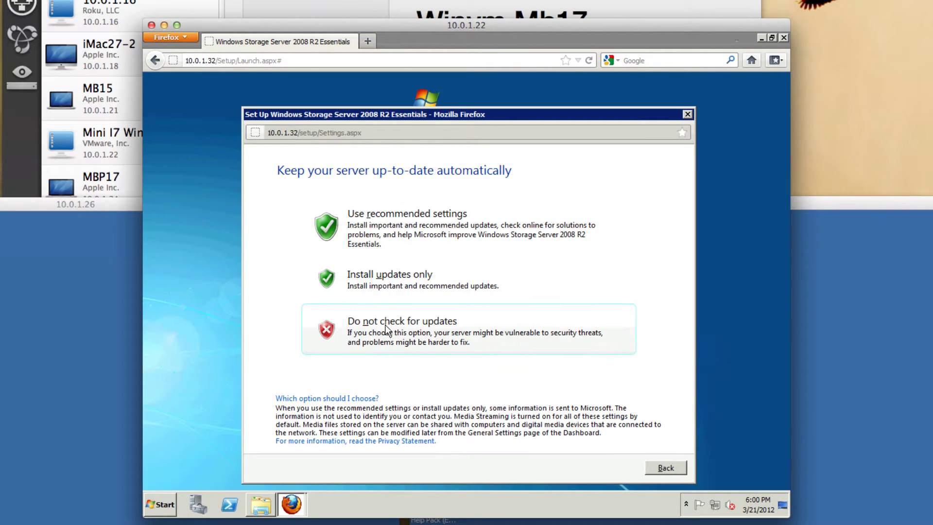
Choose the recommended update settings and let server setup complete
left_click(374, 230)
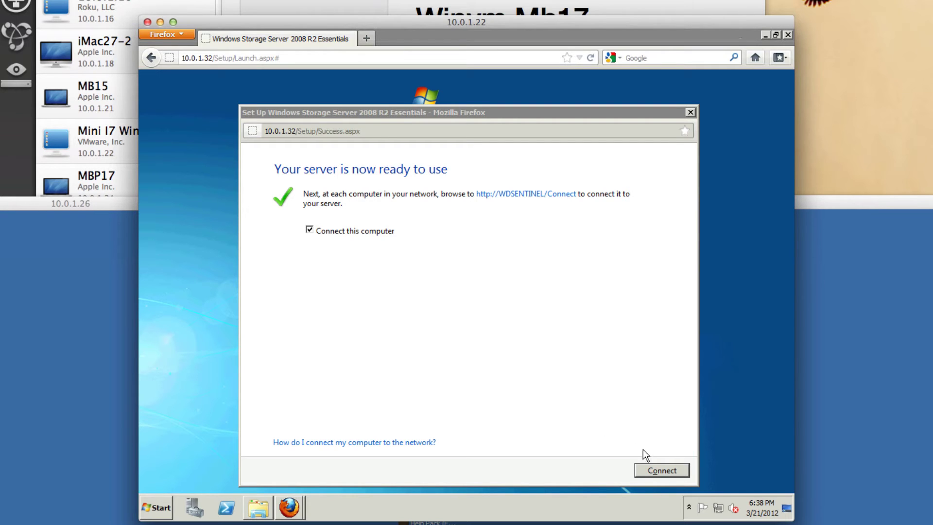
Save the Windows connector installer ComputerConnector(10.0.1.32).exe from the server's Connect page
left_click(660, 471)
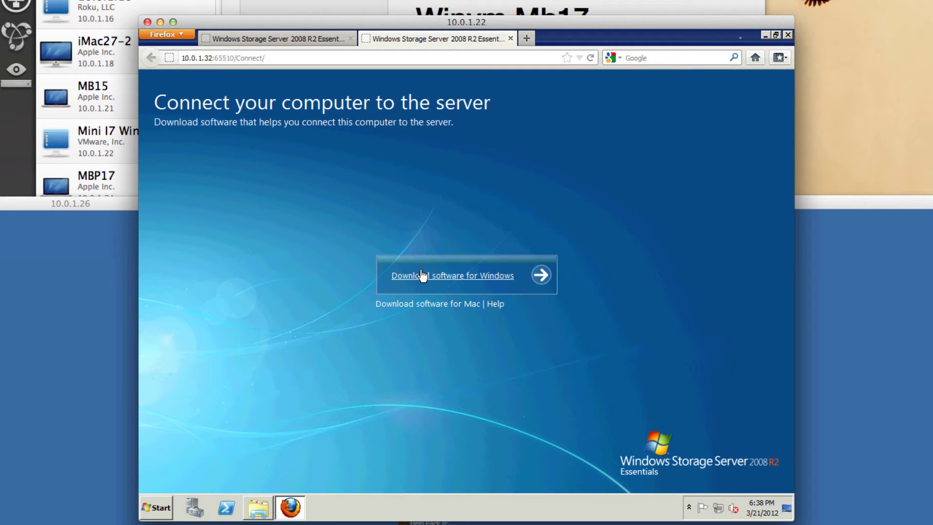
left_click(441, 275)
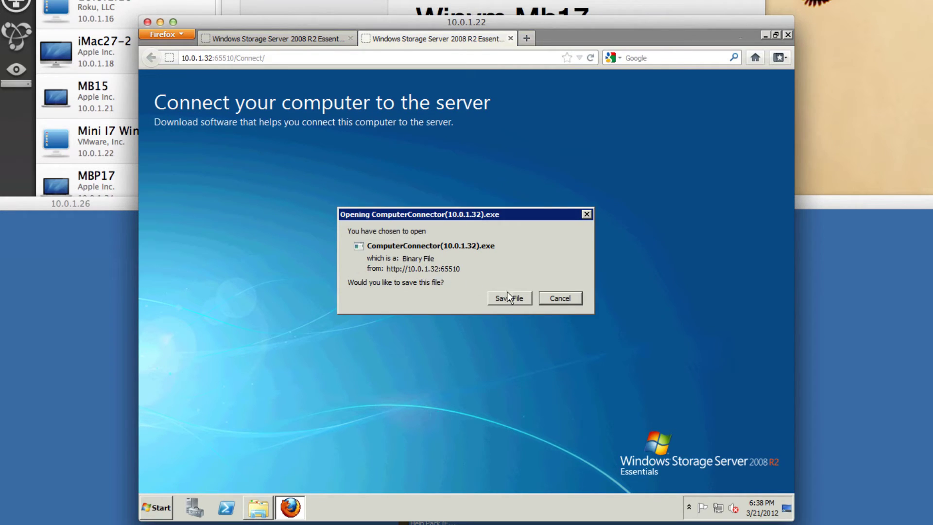
left_click(521, 299)
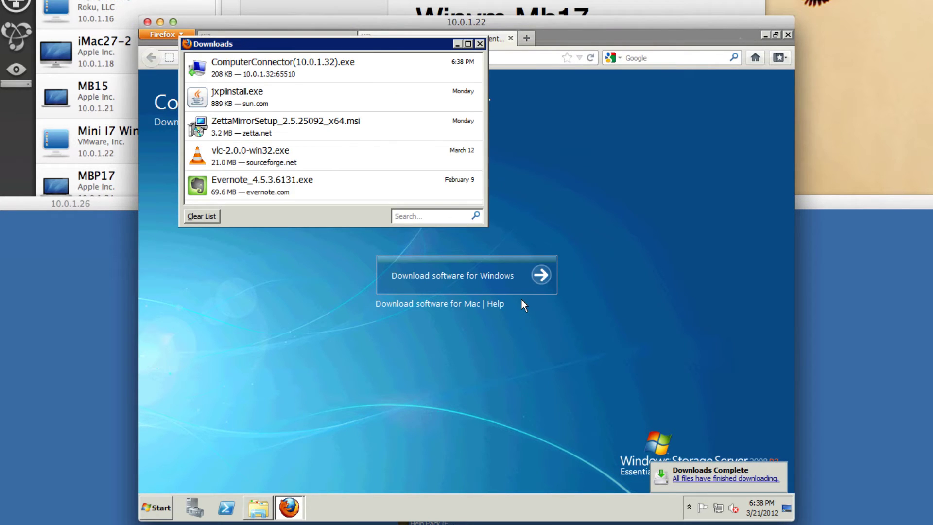
Run ComputerConnector from Downloads, approve User Account Control, and proceed through component installation
double_click(393, 63)
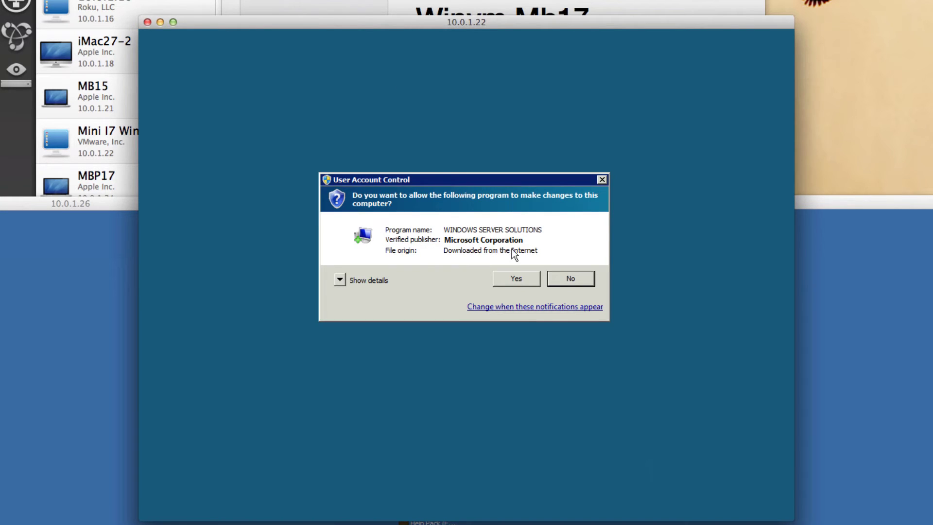
left_click(515, 280)
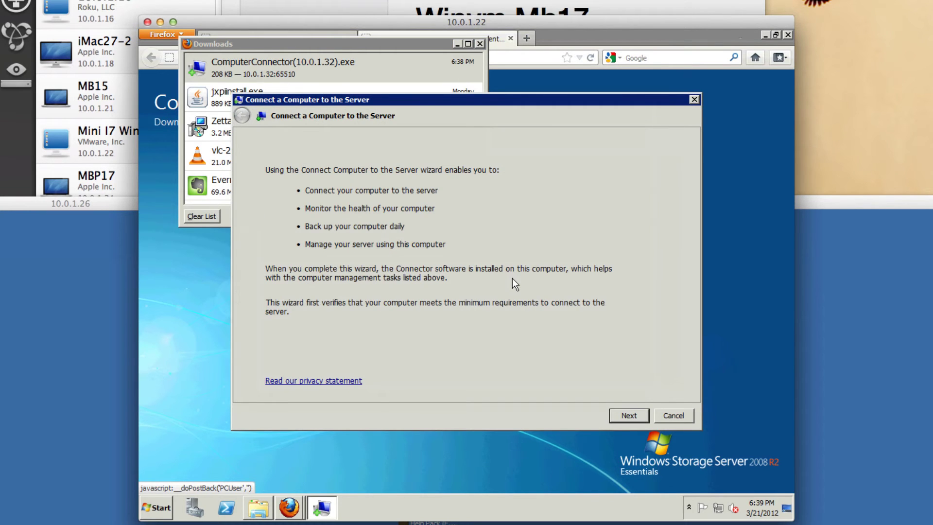
left_click(635, 416)
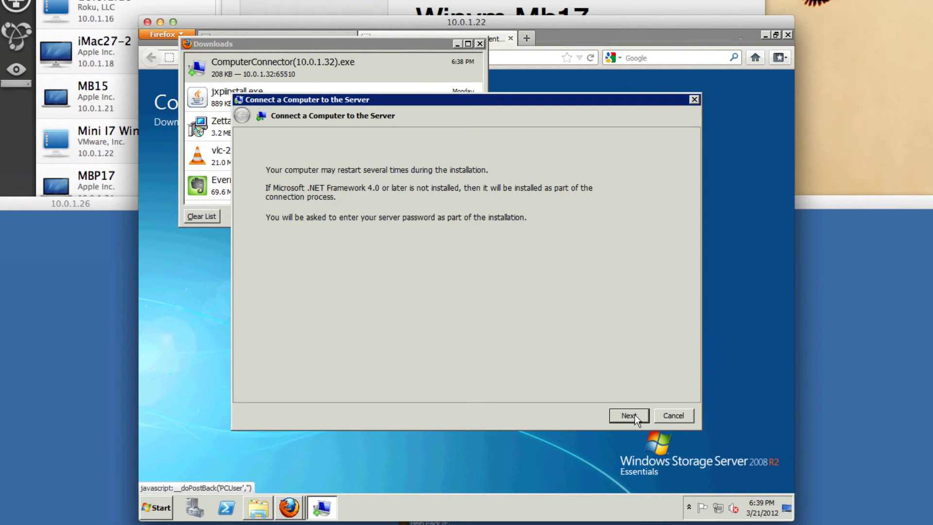
left_click(635, 415)
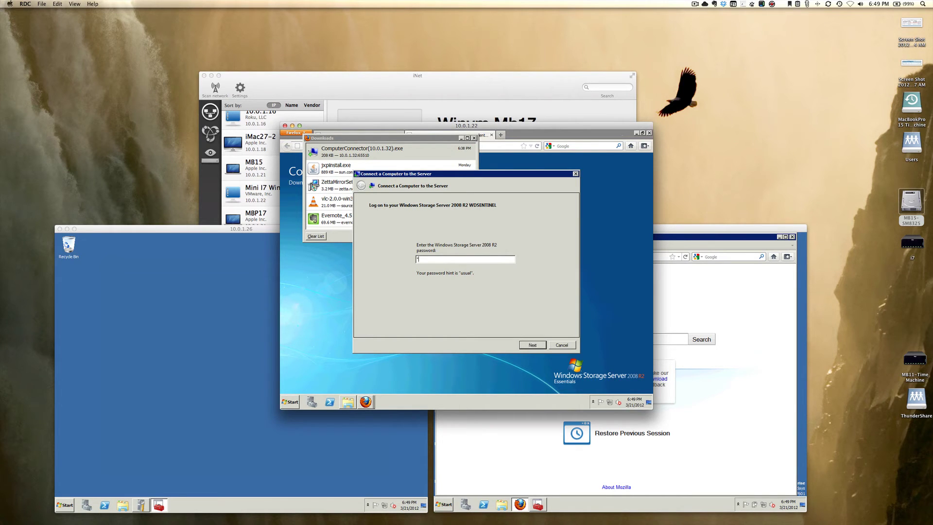
Complete the WDSENTINEL server password and log on to the server
type("ual")
left_click(532, 345)
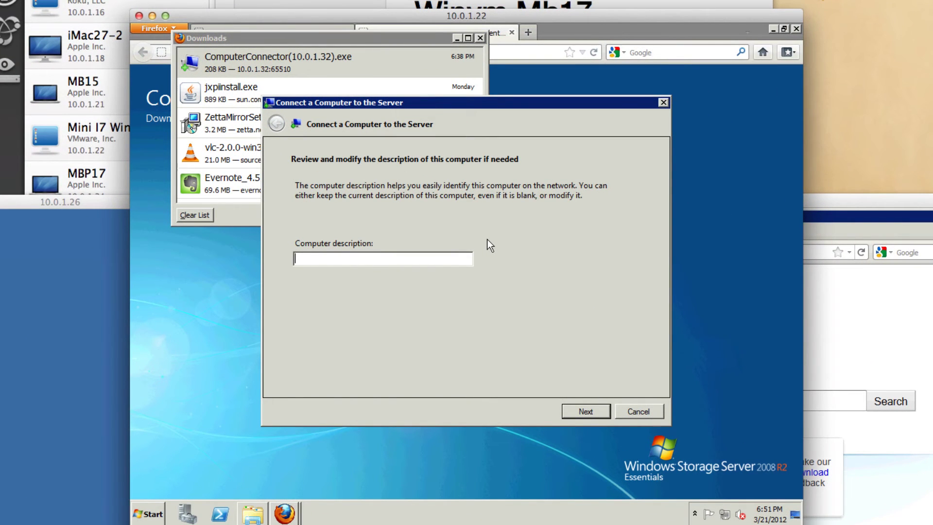
Describe the computer as 'WindowsNode2', back up only while it's on, and decline CEIP
type("WindowsNode2")
left_click(585, 412)
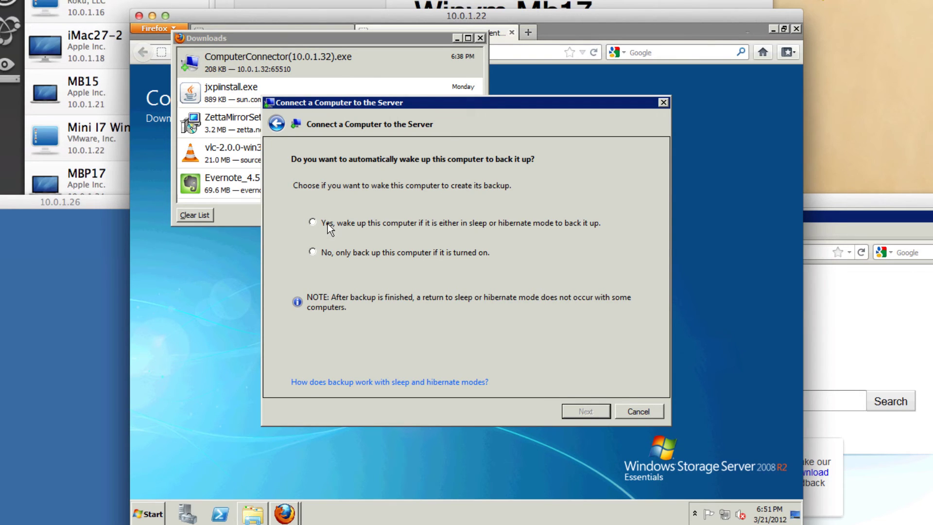
left_click(319, 251)
left_click(588, 411)
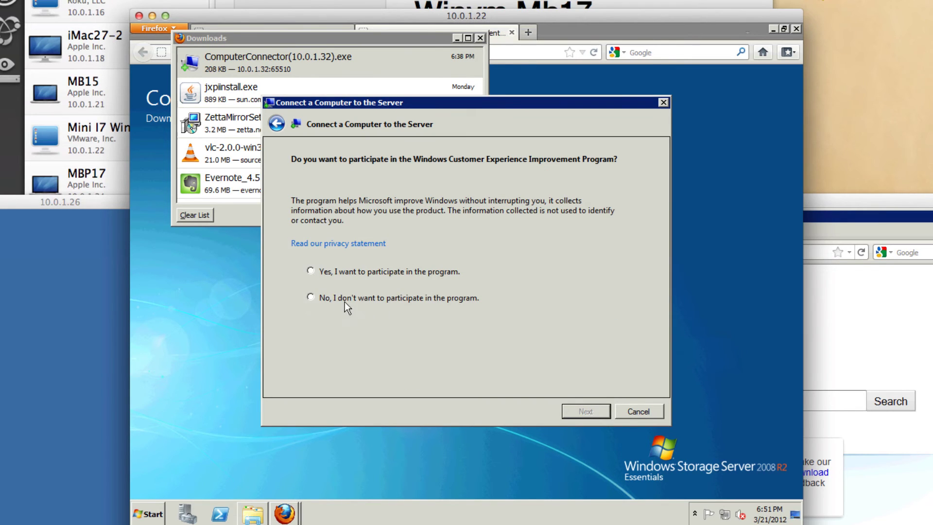
left_click(307, 296)
left_click(581, 413)
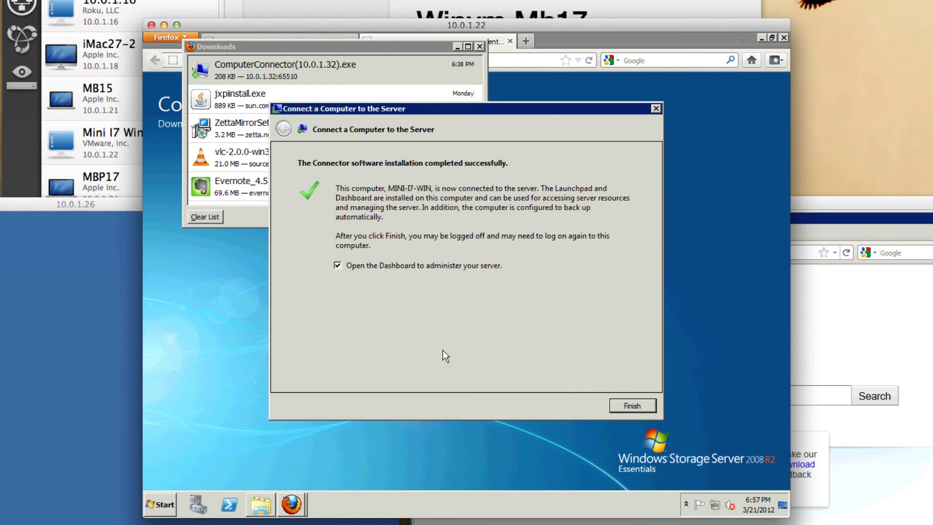
Finish the Connector wizard and sign in to the Dashboard with the server password
left_click(626, 407)
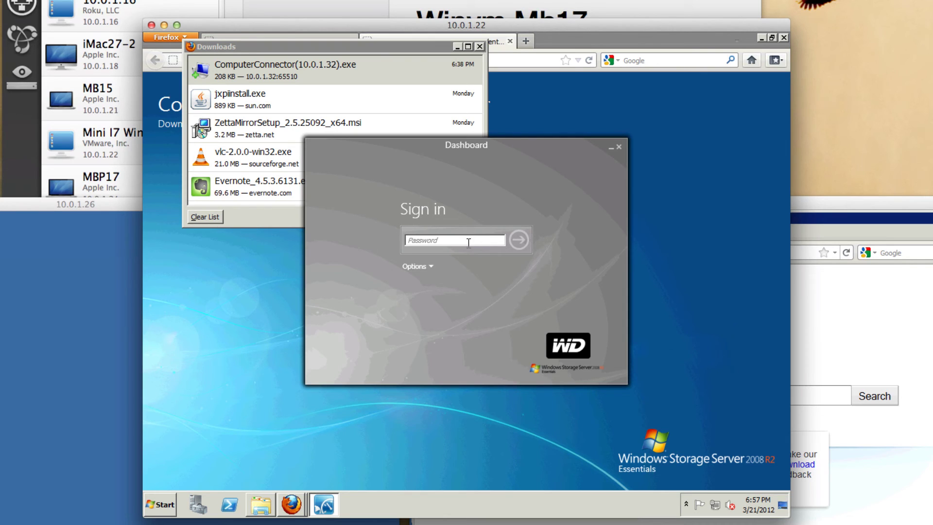
type("••••••••••••")
left_click(520, 240)
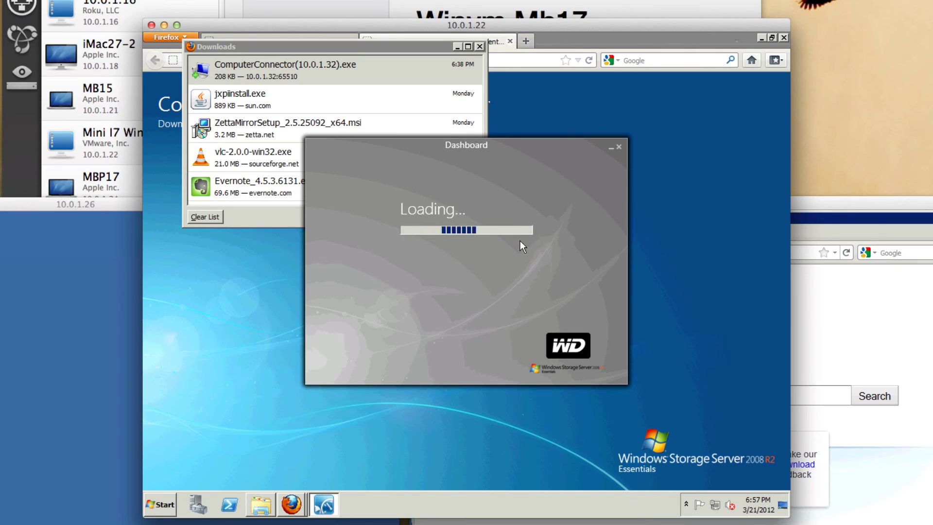